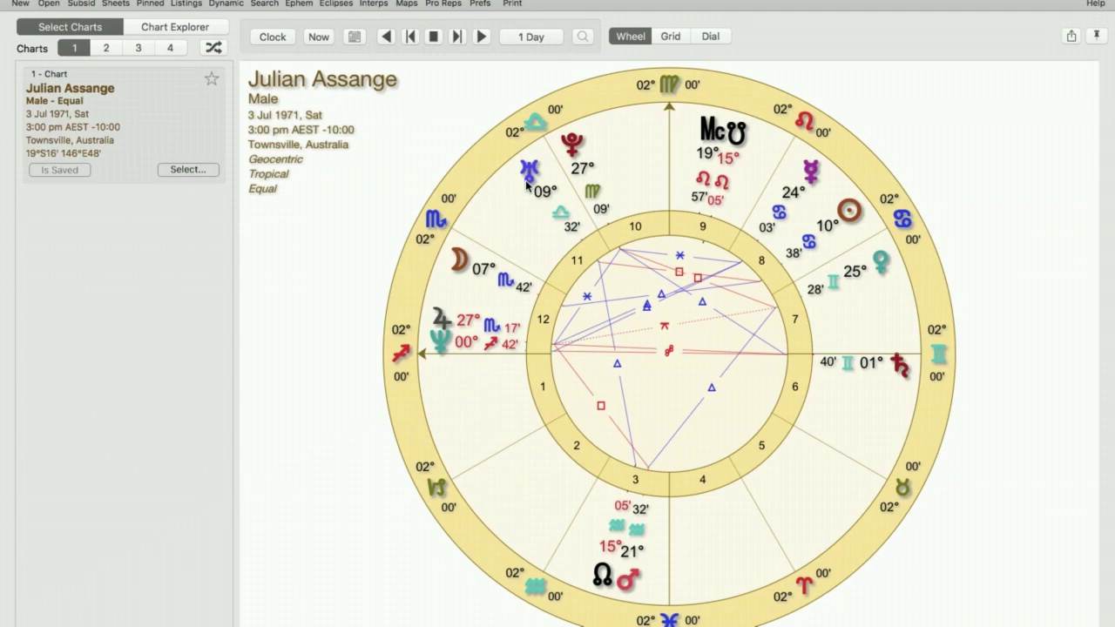
Step: Show the natal chart as a dial and rotate the pointer to about 0°03'
click(711, 37)
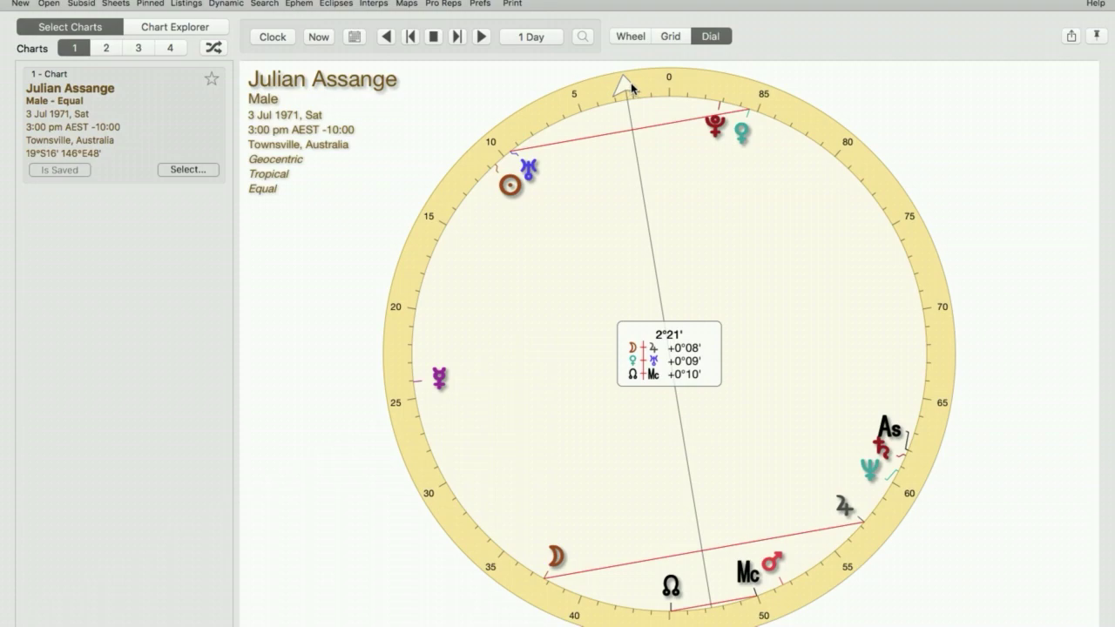
drag(631, 87, 666, 85)
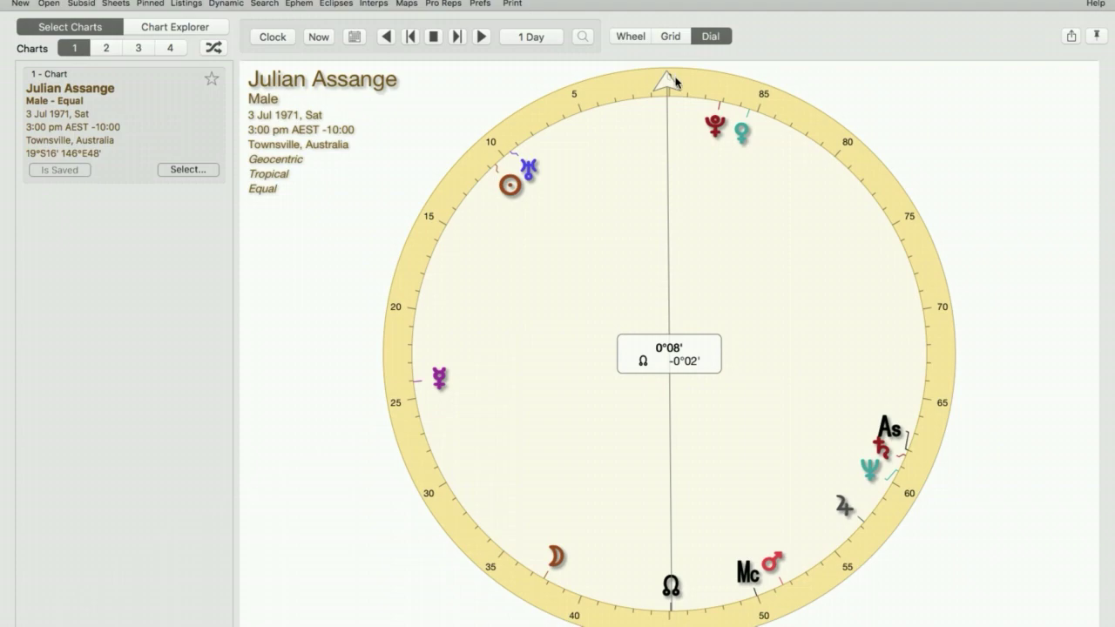
drag(668, 80, 669, 82)
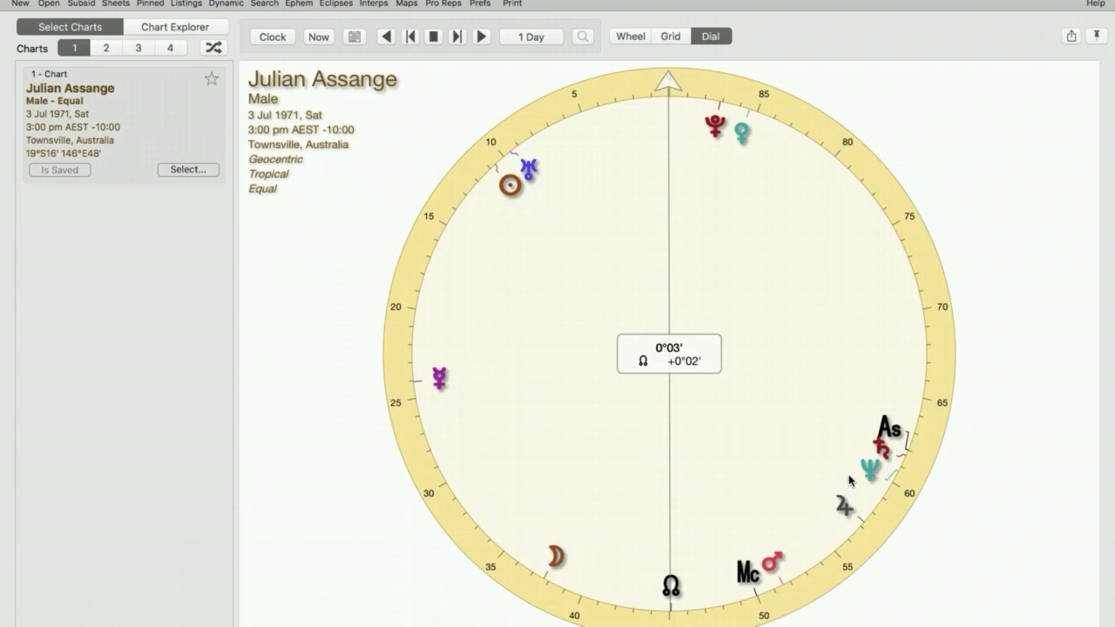
mouse_move(877, 467)
Step: Check the wheel view again, then return to the dial and rotate its pointer to about 2°20'
click(627, 40)
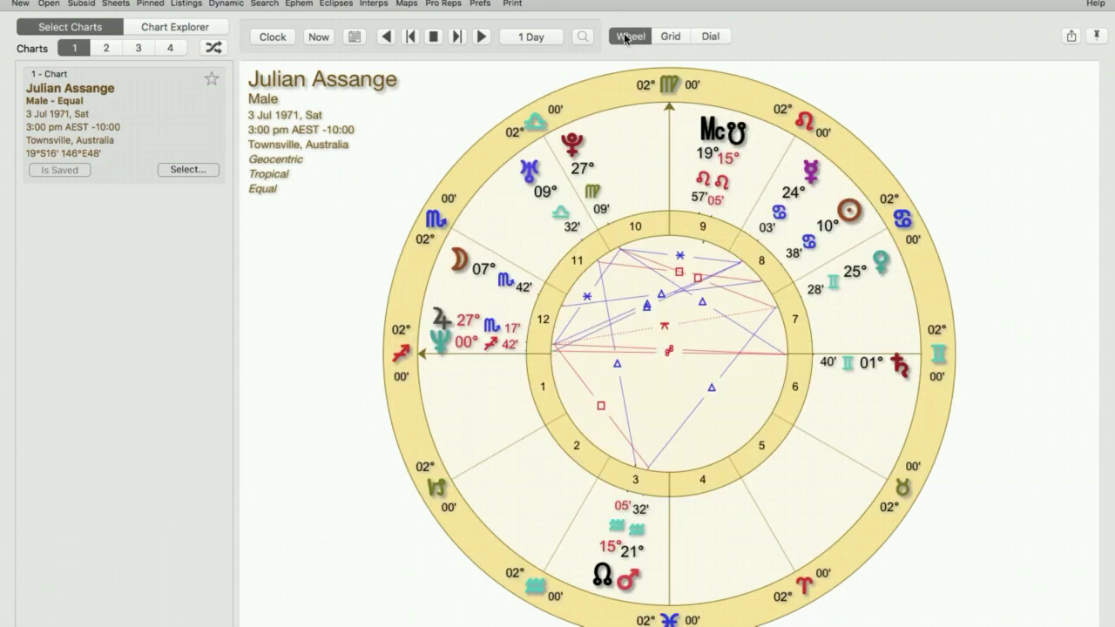
click(707, 35)
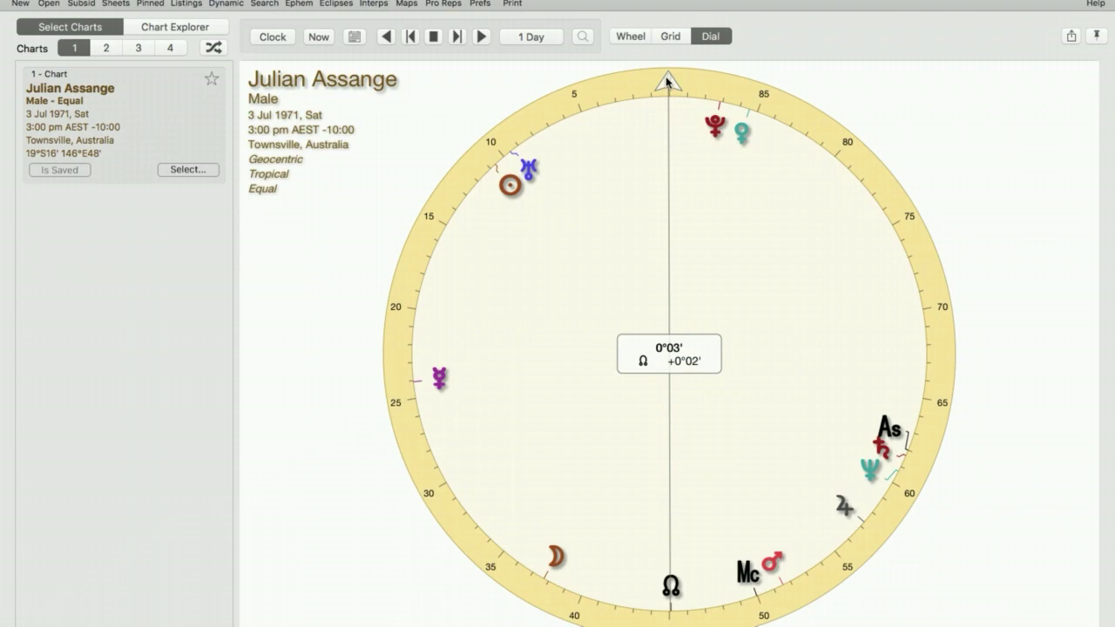
drag(666, 76, 624, 85)
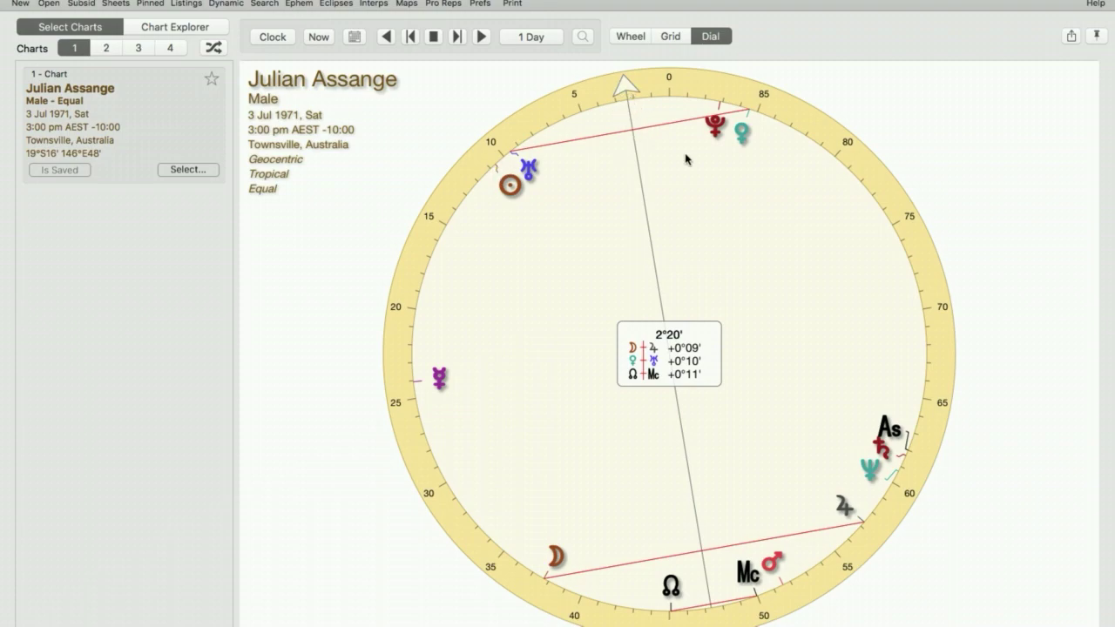
Step: Rotate the dial pointer to about 9°46' near Uranus to inspect its midpoints, then return it to about 0°04'
click(528, 167)
drag(630, 86, 492, 138)
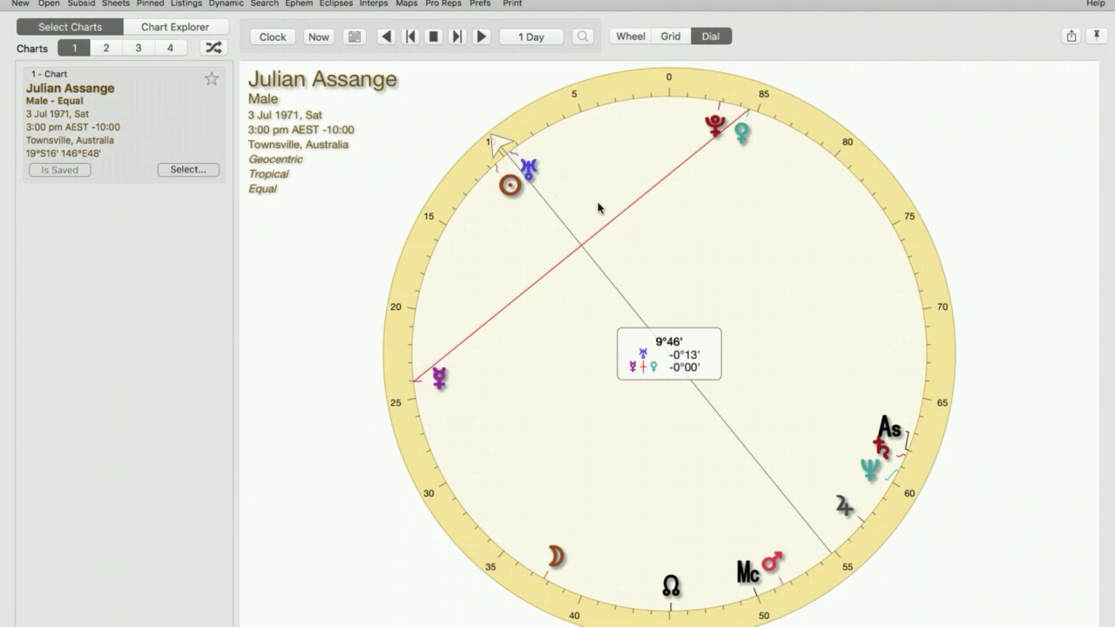
drag(505, 147, 668, 72)
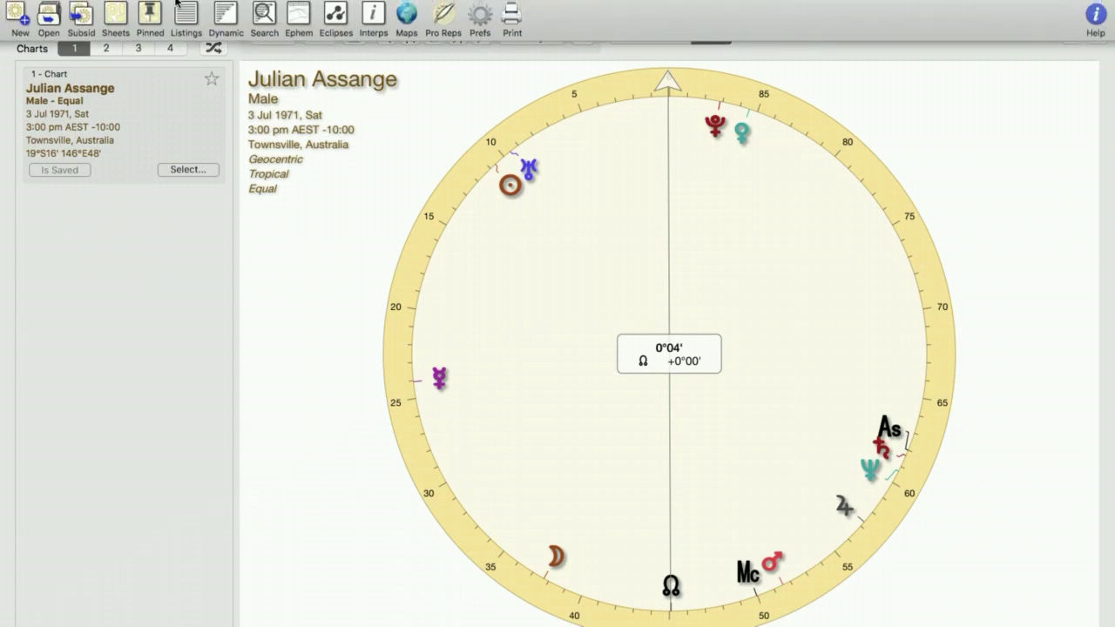
Step: Examine the chart's Midpoints List and Midpoint Trees in the Astro Sheets, then close them
click(114, 16)
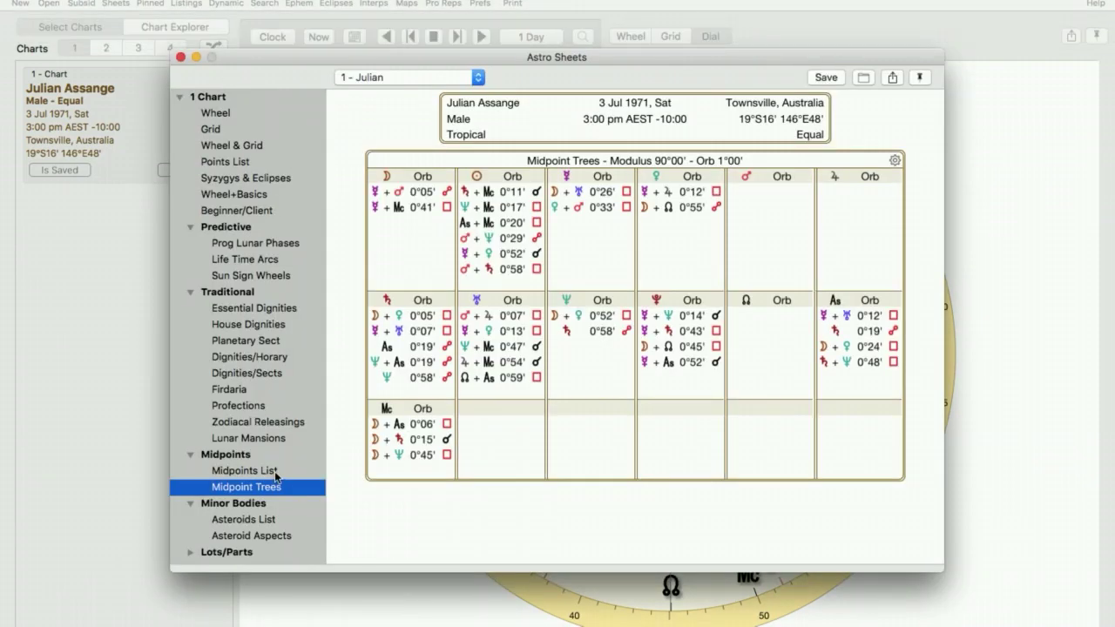
click(274, 471)
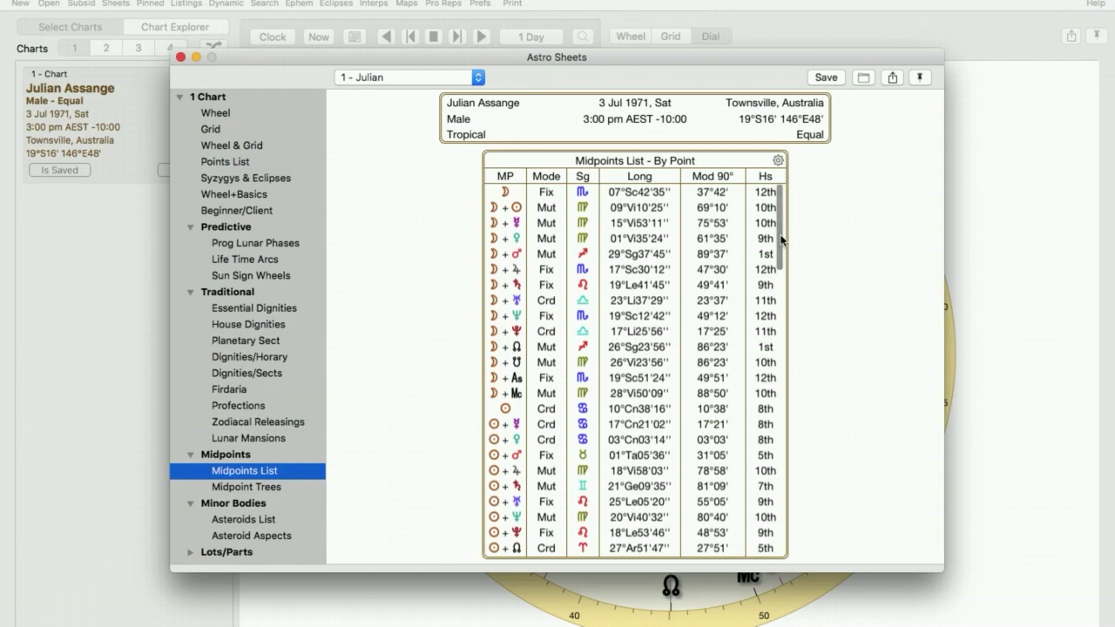
drag(780, 233, 787, 313)
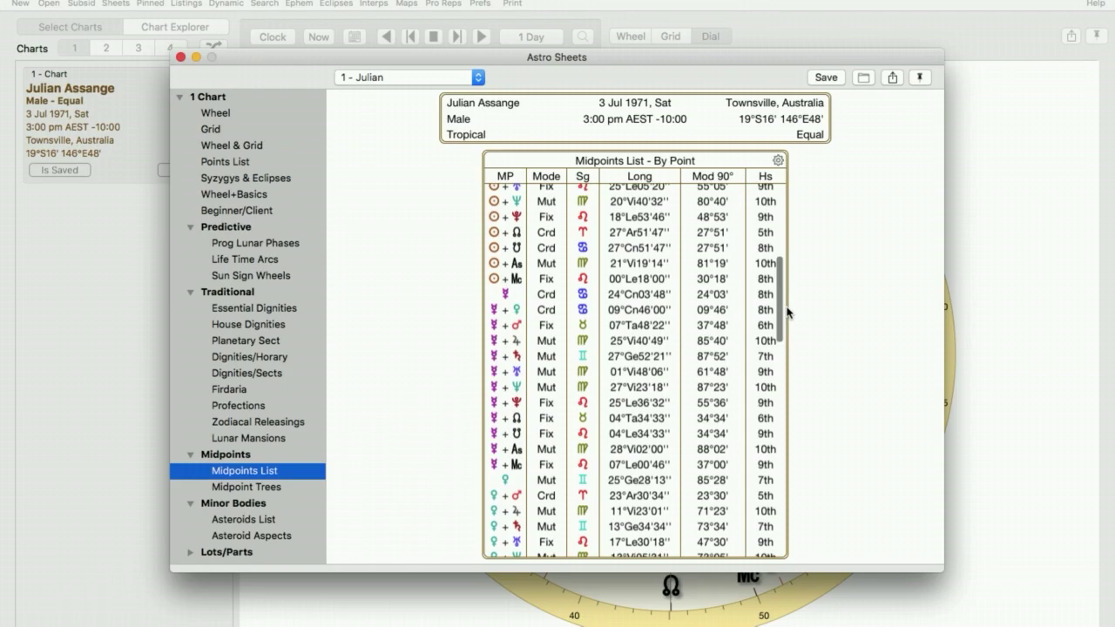
drag(786, 312, 786, 343)
click(277, 488)
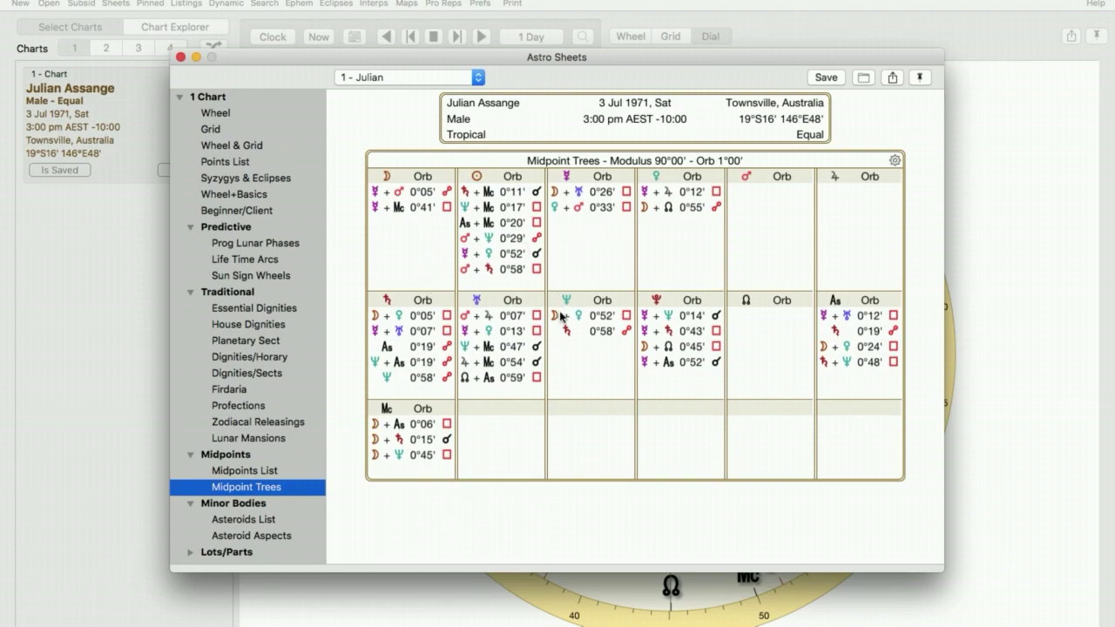
click(181, 57)
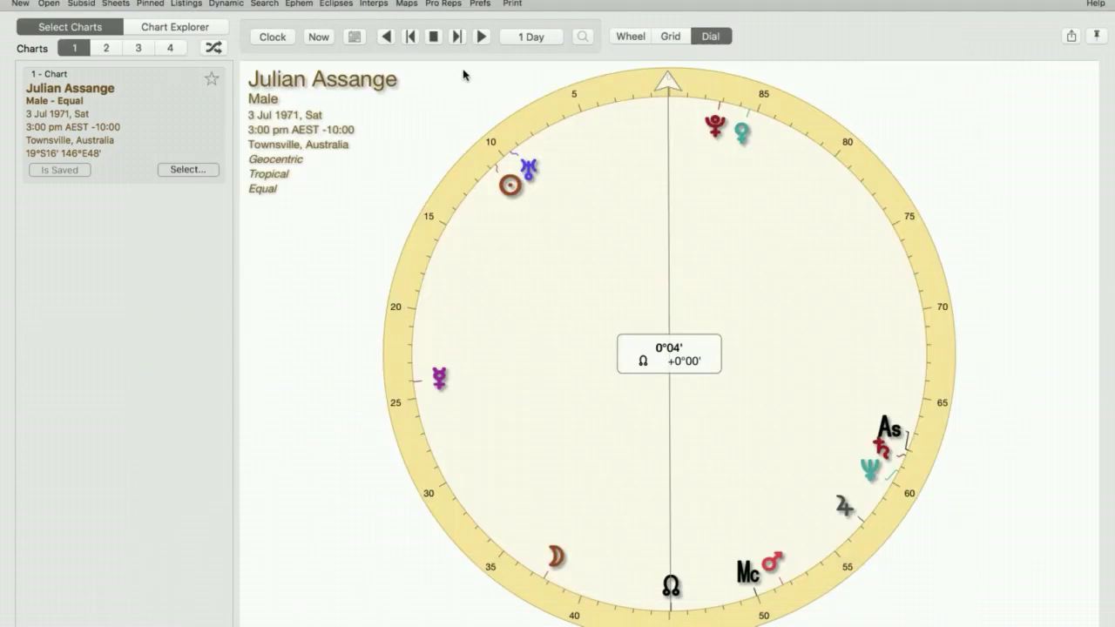
Step: Return to the wheel view and list the available midpoints among the extra points in the displayed points preferences
click(632, 38)
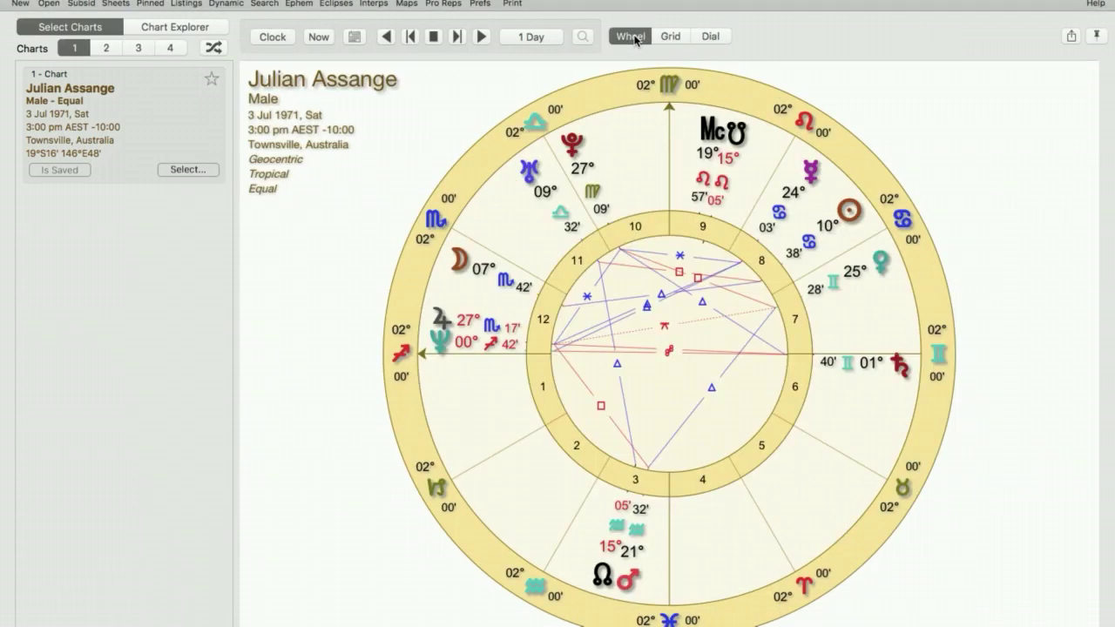
click(480, 17)
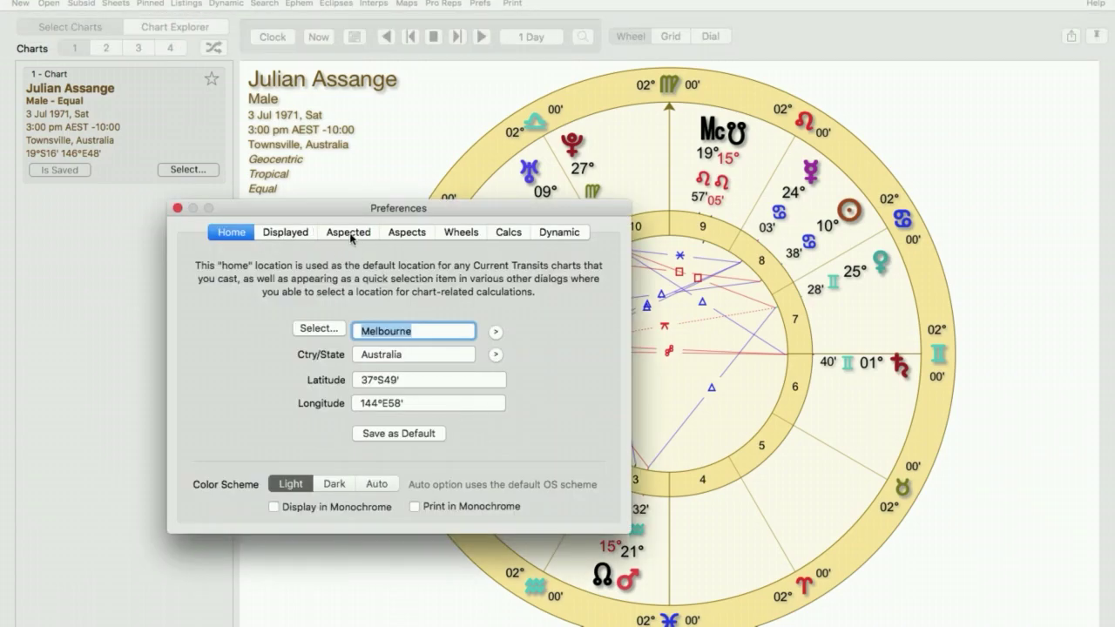
click(282, 233)
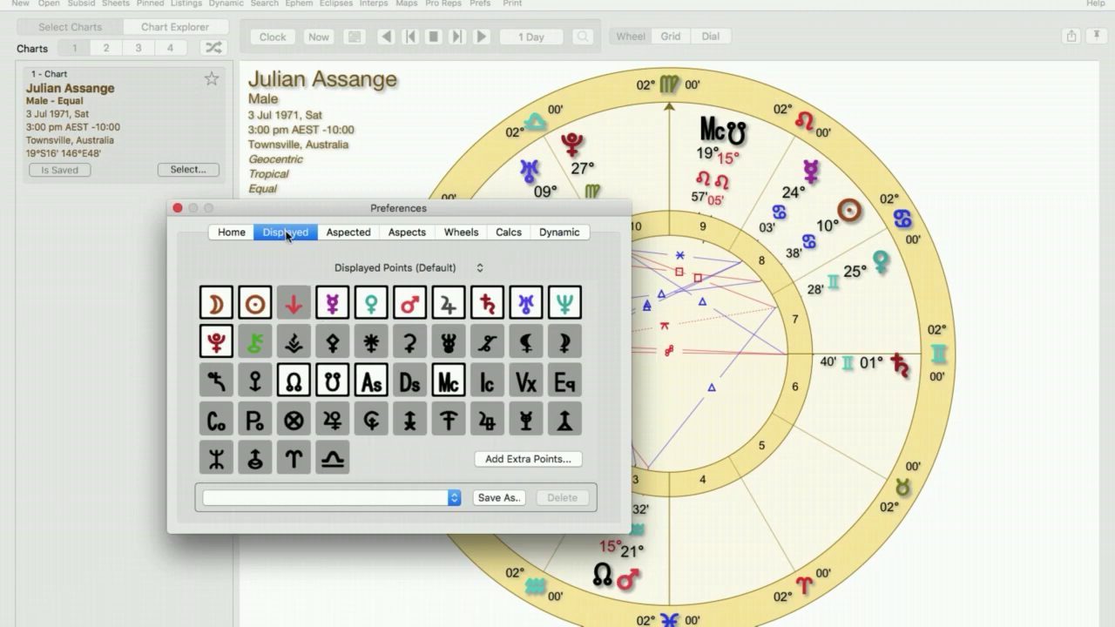
click(527, 459)
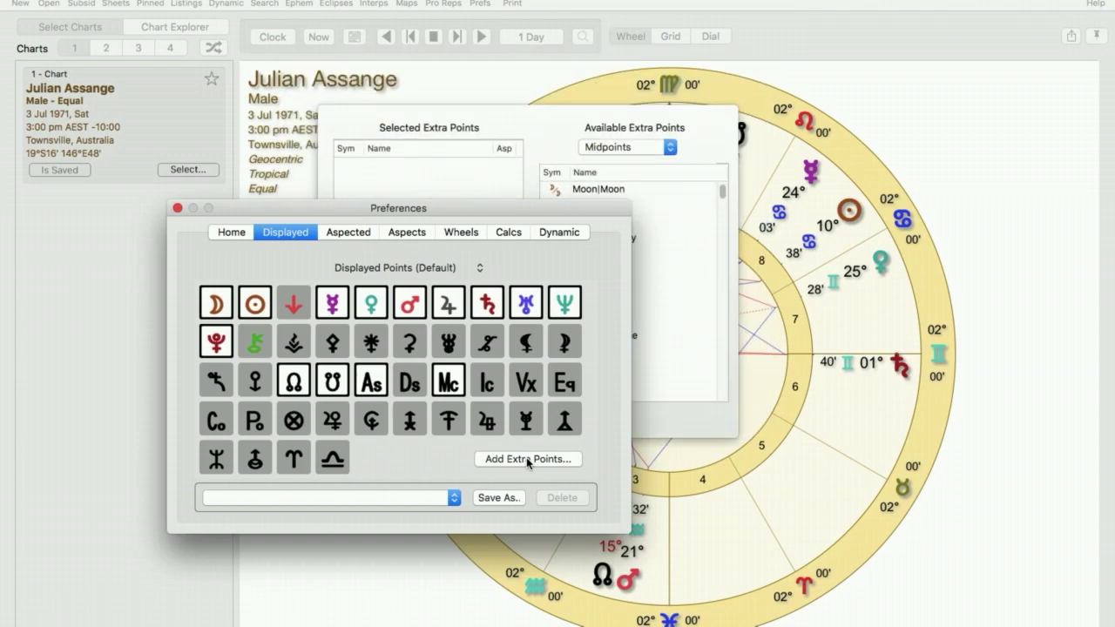
click(556, 132)
click(672, 153)
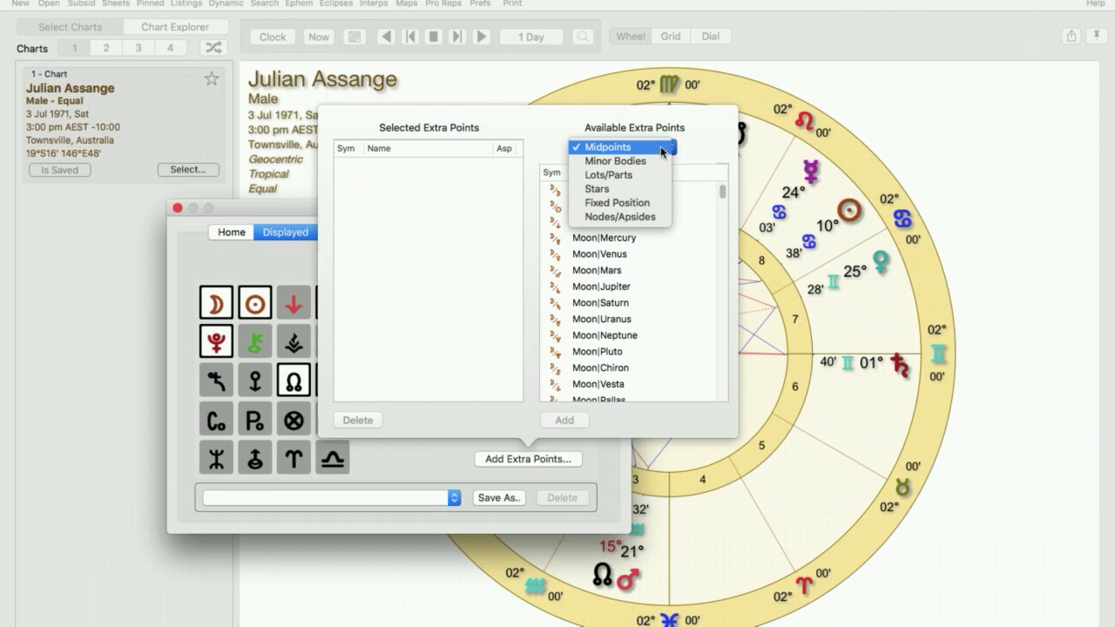
click(662, 152)
Step: Add the Mercury|Uranus midpoint to the displayed extra points and close the preferences
drag(723, 191, 723, 208)
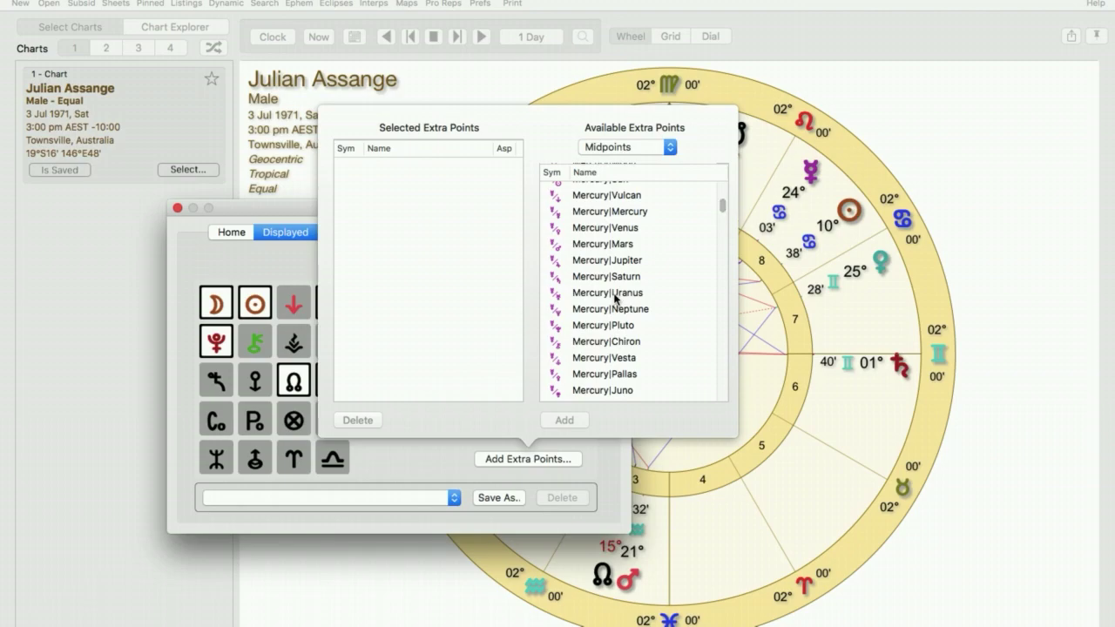
click(614, 298)
click(570, 420)
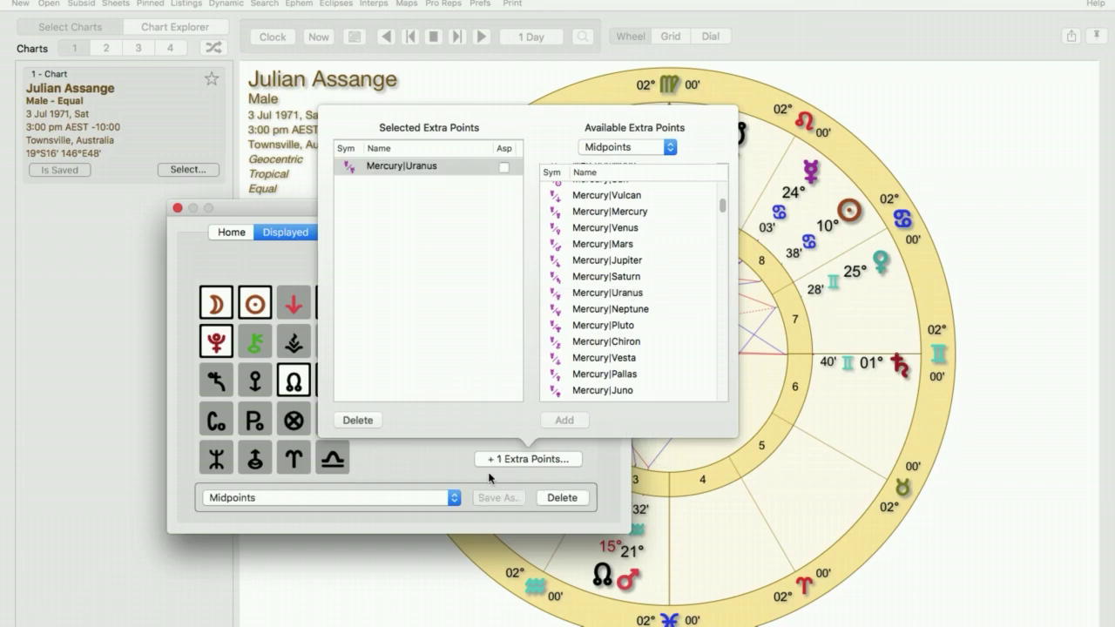
click(461, 465)
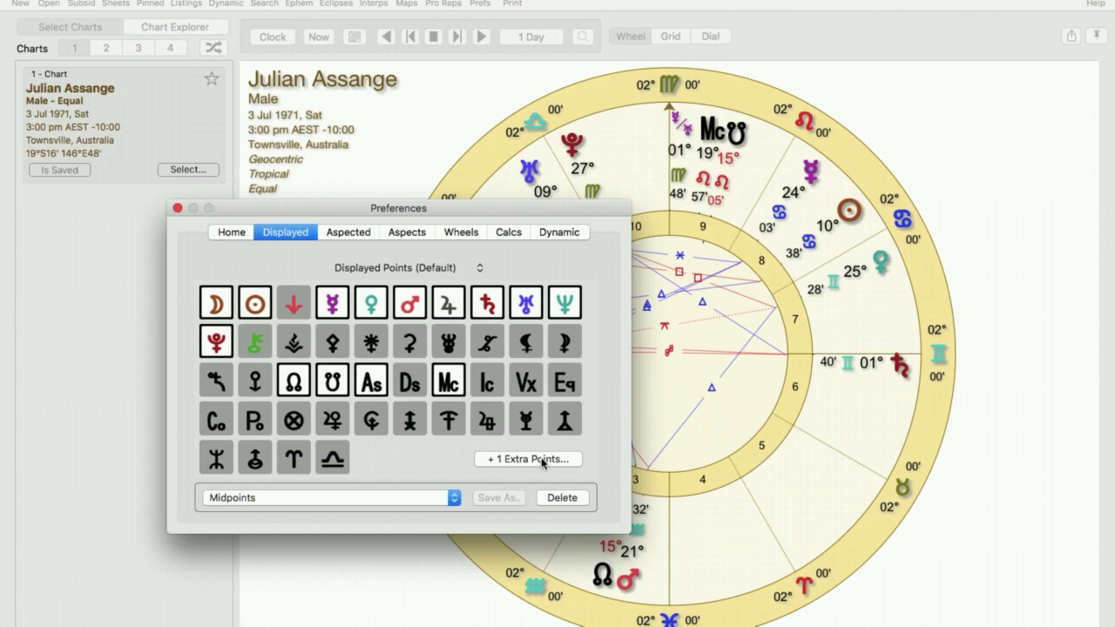
click(729, 385)
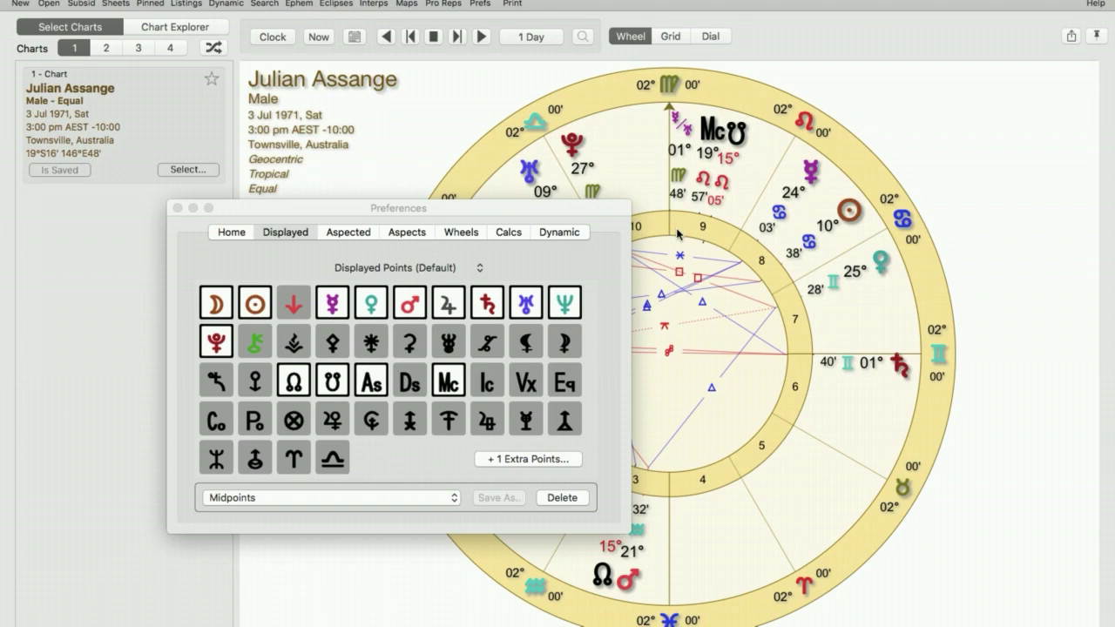
click(177, 208)
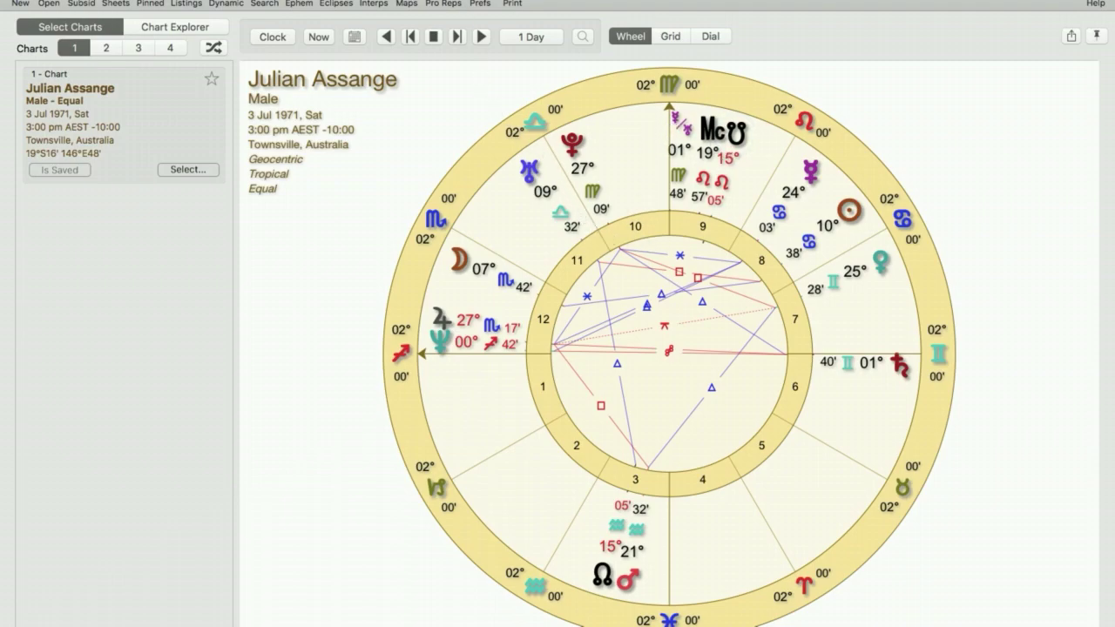
Step: Remove the Mercury|Uranus midpoint from the selected extra points and close the preferences
click(480, 18)
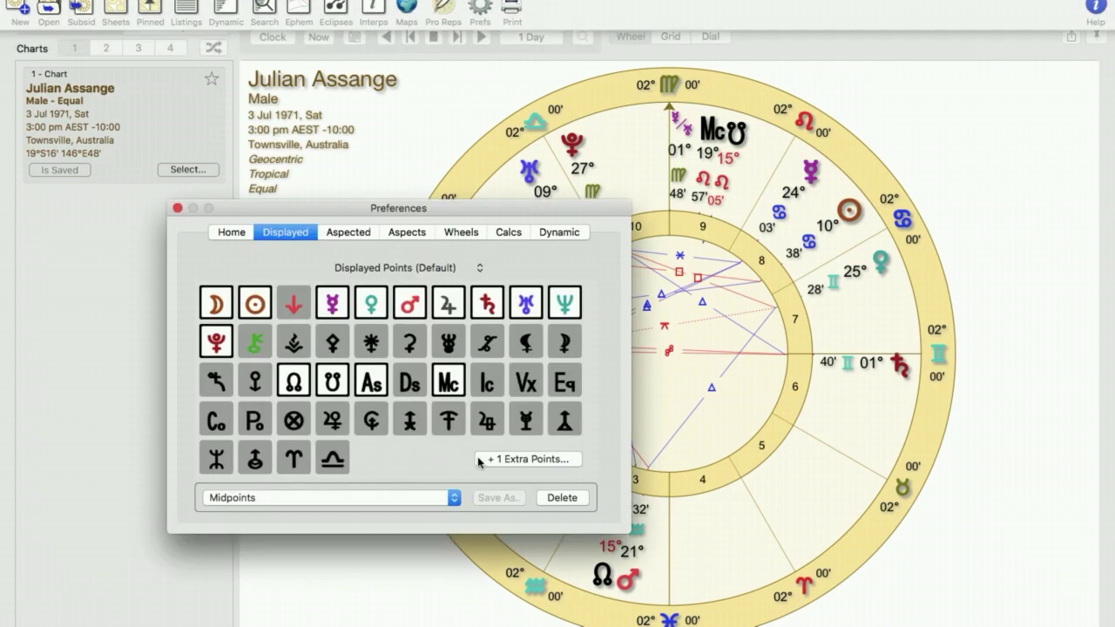
click(524, 462)
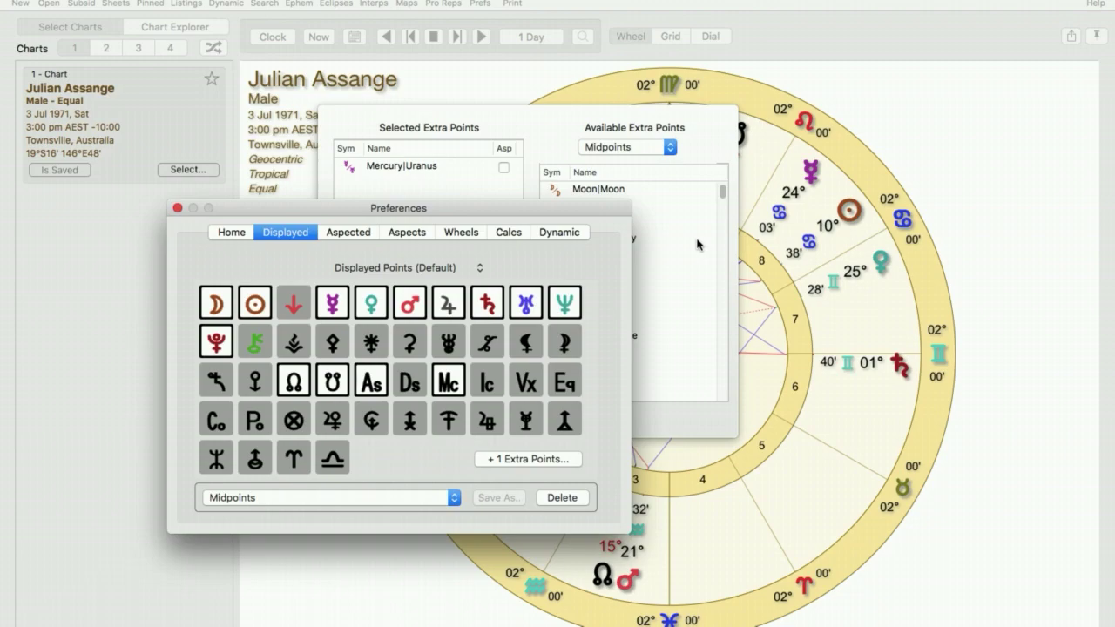
click(696, 244)
click(420, 167)
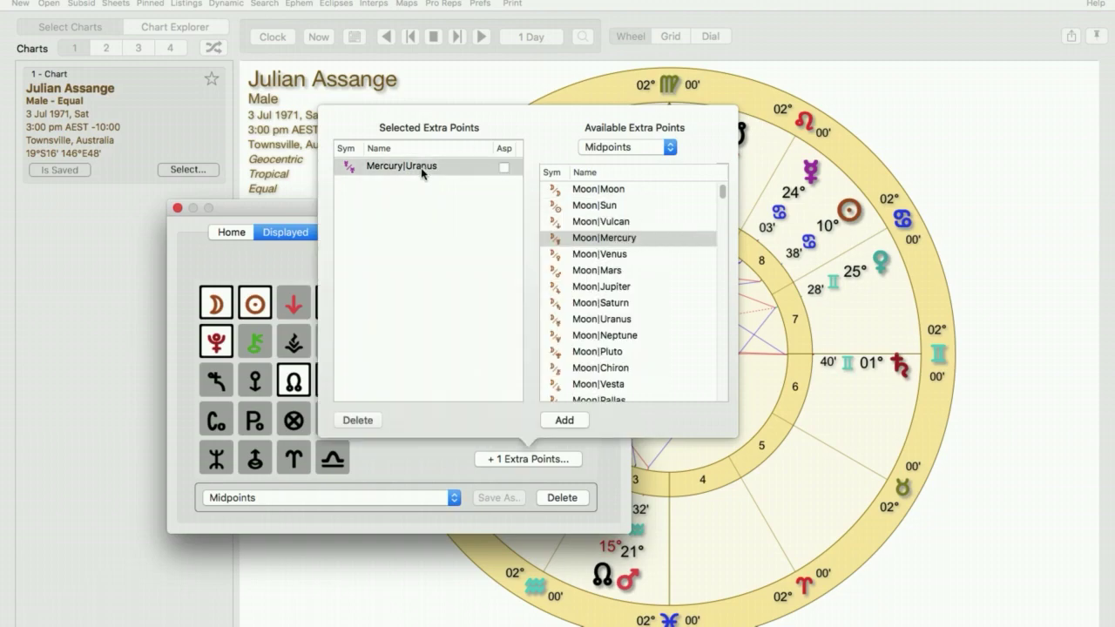
click(367, 421)
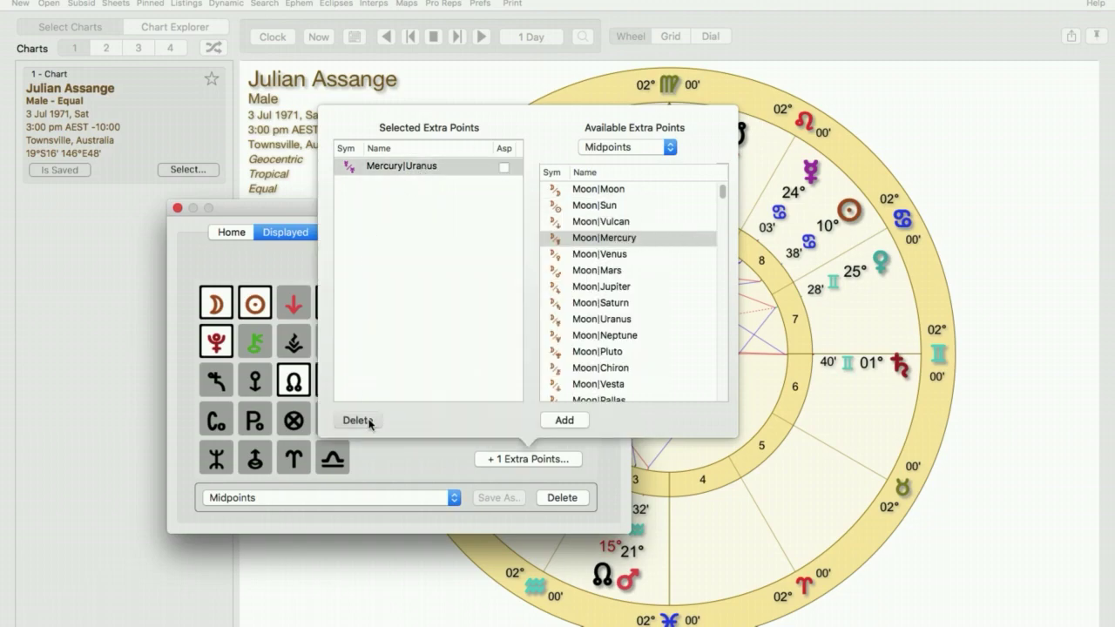
click(403, 614)
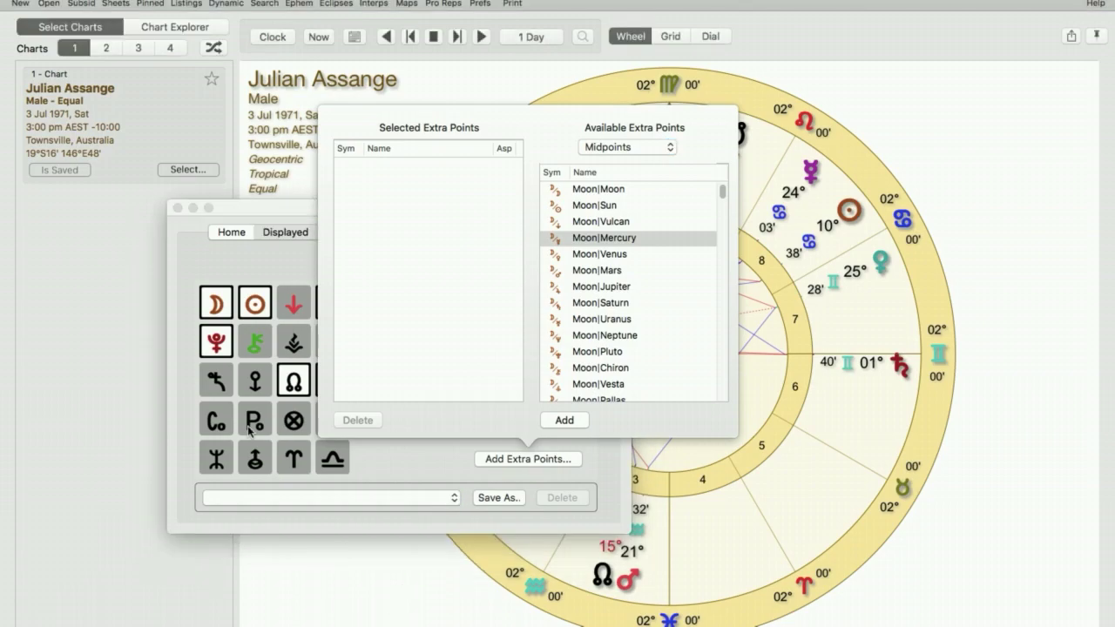
click(175, 214)
click(178, 208)
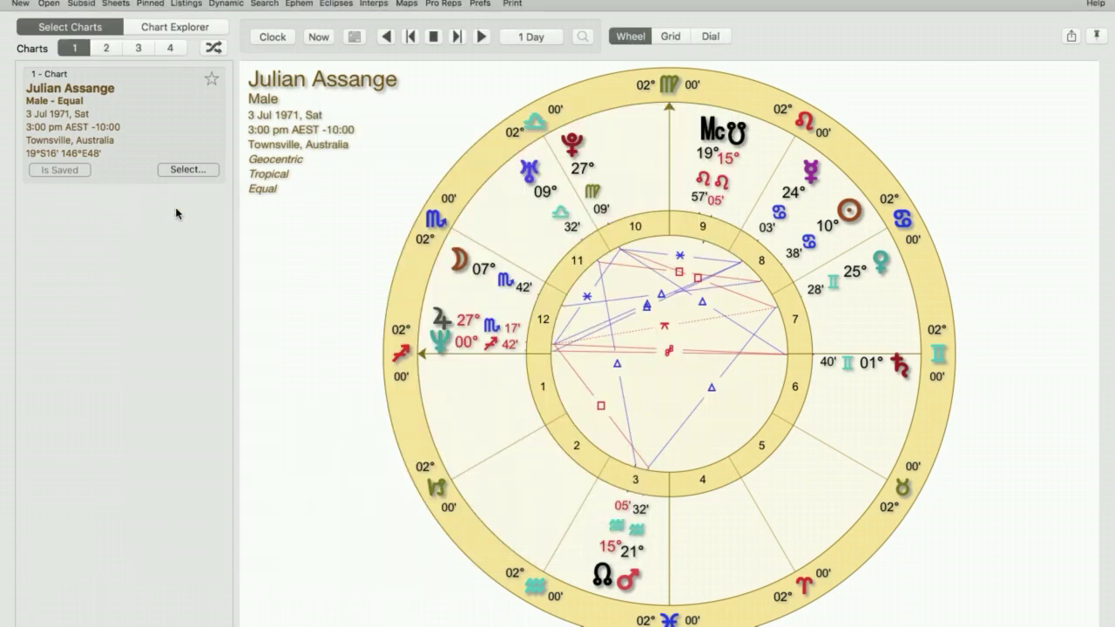